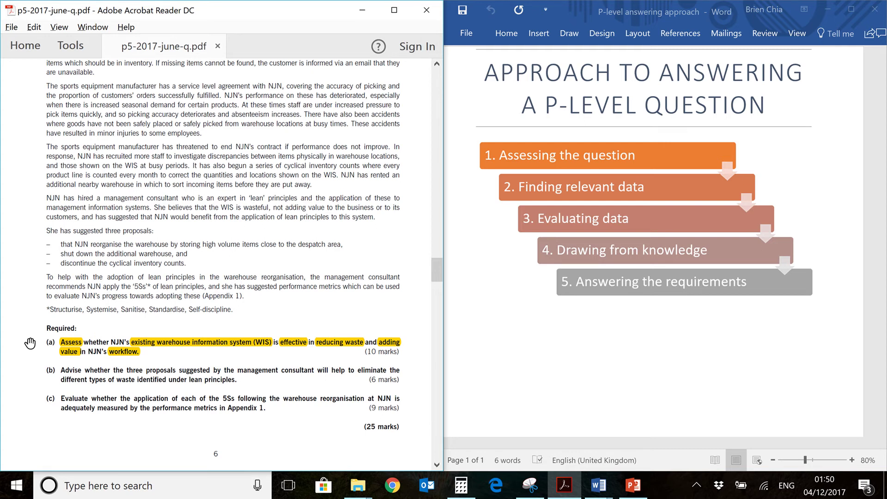
Add bold bullets 'Reducing waste' and 'Adding Value' under question (a).
{"action": "key", "text": "alt+Tab"}
{"action": "key", "text": "Tab"}
{"action": "key", "text": "Tab"}
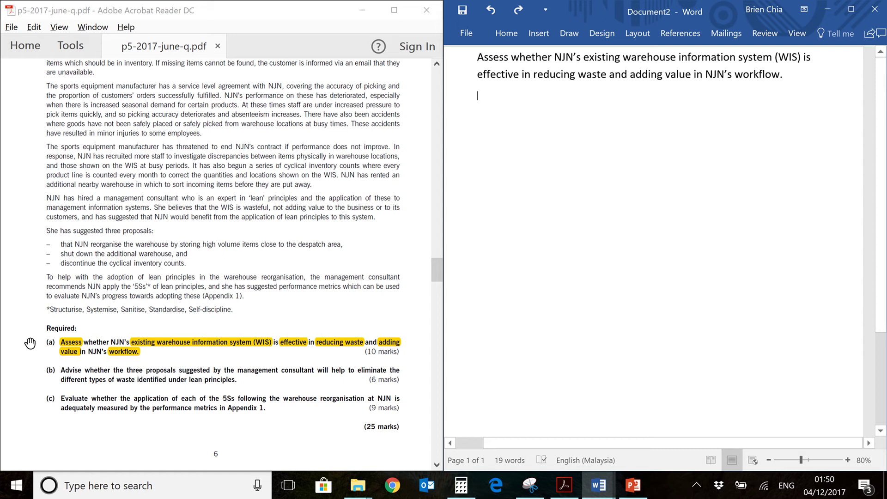
{"action": "type", "text": "Reducing waste"}
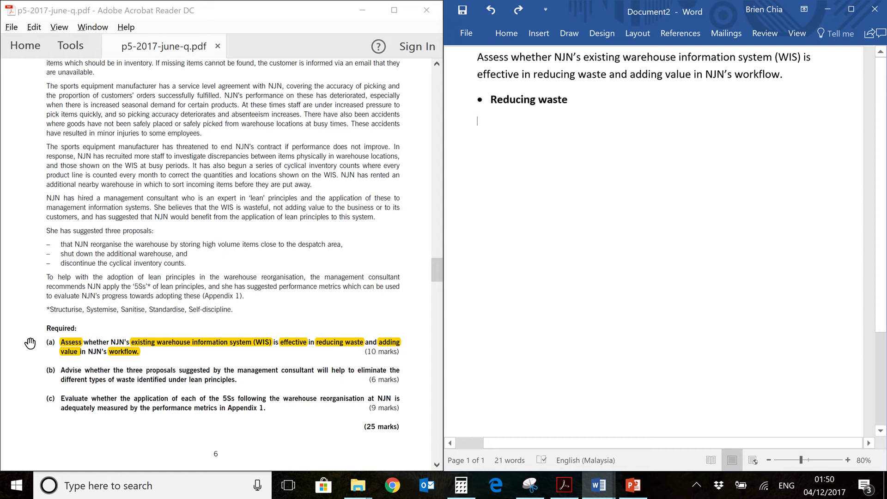
{"action": "type", "text": "Adding Value"}
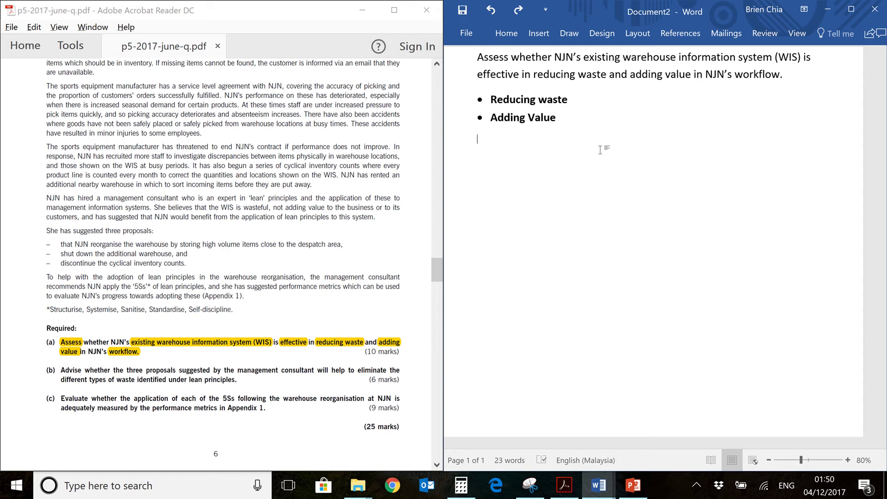
Add the indented sub-point 'Use resources efficiently' under Reducing waste.
{"action": "key", "text": "Up"}
{"action": "key", "text": "Up"}
{"action": "key", "text": "End"}
{"action": "key", "text": "Return"}
{"action": "key", "text": "Tab"}
{"action": "type", "text": "Use resources efficiently"}
{"action": "key", "text": "Return"}
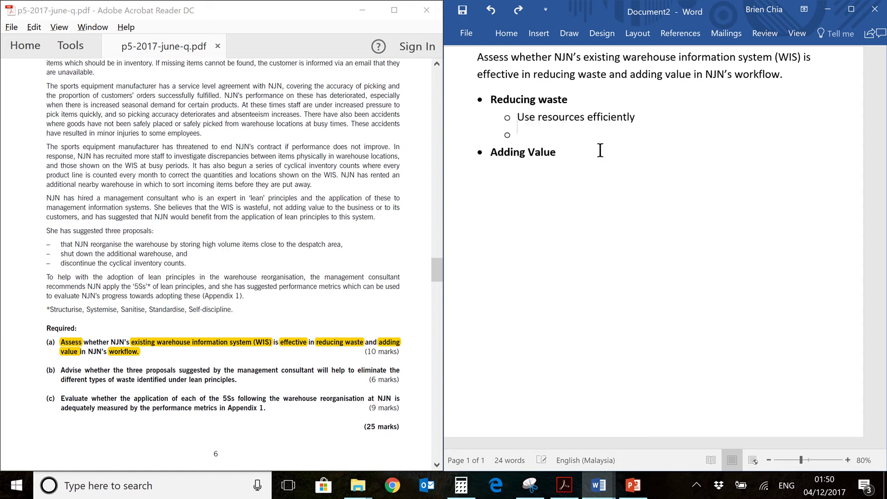
{"action": "key", "text": "Delete"}
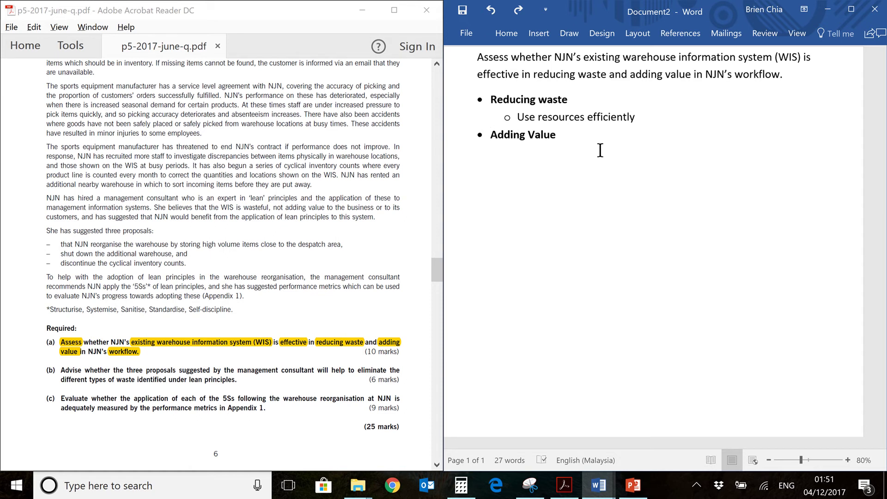
Add sub-point 'Gives the customer what they want. (para 4)' under Adding Value.
{"action": "key", "text": "End"}
{"action": "key", "text": "Return"}
{"action": "key", "text": "Tab"}
{"action": "type", "text": "Gives the customer what they want. (para 4)"}
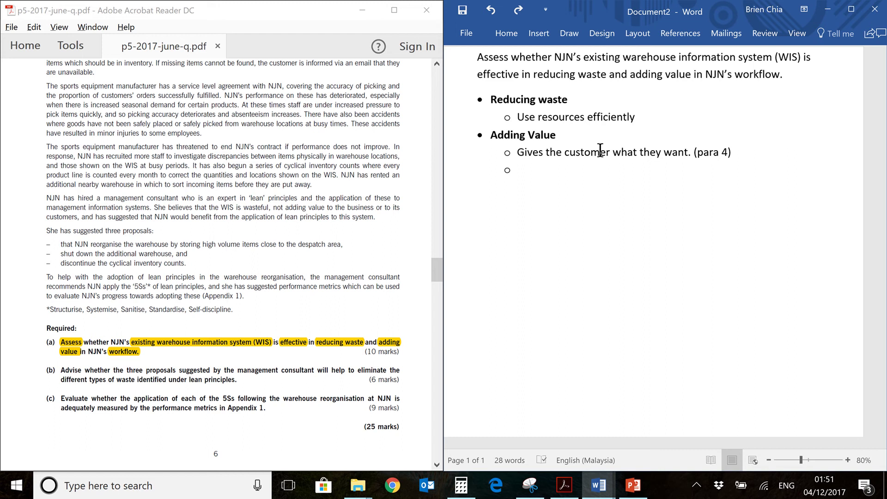
{"action": "key", "text": "Return"}
Beneath it, add deeper details 'Picking Accuracy' and 'Successfully fulfil customer orders'.
{"action": "scroll", "coordinate": [224, 264], "scroll_direction": "up", "scroll_amount": 3}
{"action": "scroll", "coordinate": [223, 263], "scroll_direction": "up", "scroll_amount": 1}
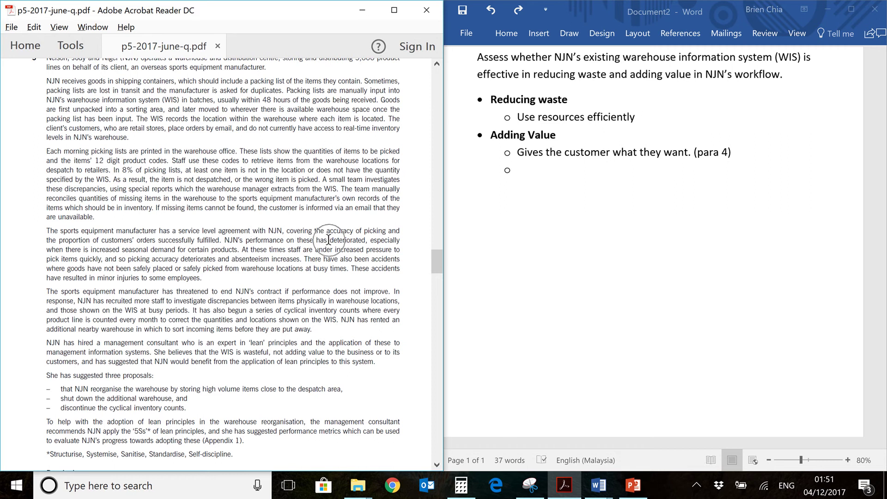
{"action": "left_click", "coordinate": [81, 248]}
{"action": "left_click", "coordinate": [180, 248]}
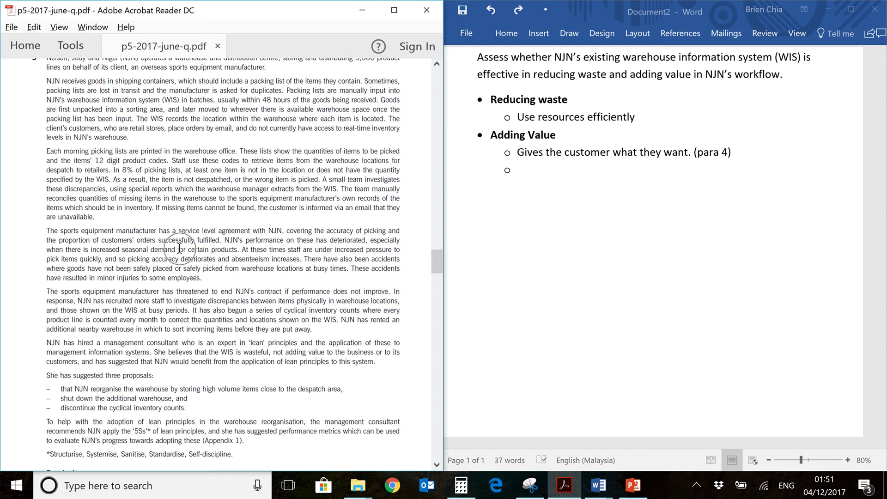
{"action": "left_click", "coordinate": [556, 187]}
{"action": "key", "text": "Tab"}
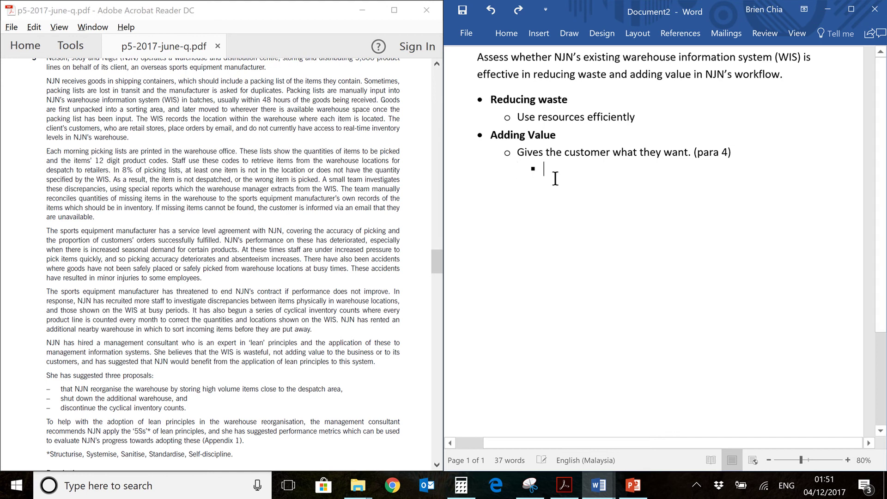
{"action": "type", "text": "Picking Accuracy"}
{"action": "key", "text": "Return"}
{"action": "type", "text": "Successfully fulfil customer orders"}
{"action": "key", "text": "Return"}
{"action": "left_click", "coordinate": [363, 235]}
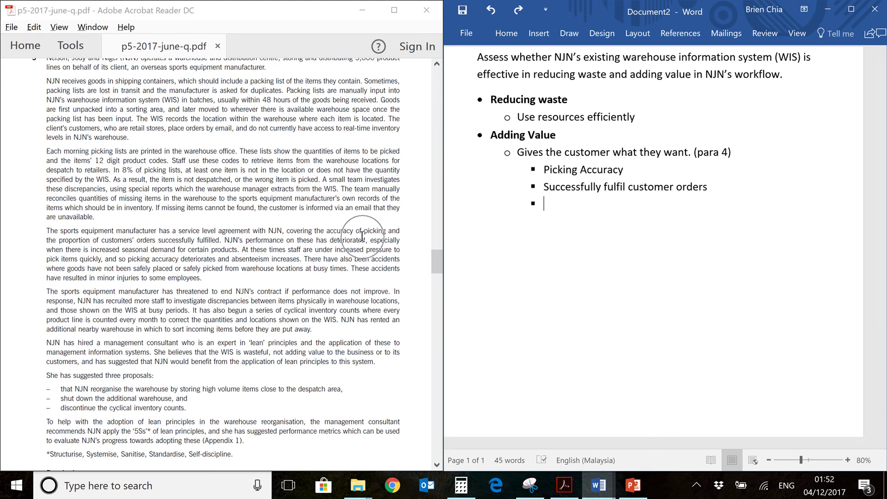
Add the top-level heading 'Relevant points from the question (involving WIS)'.
{"action": "left_click", "coordinate": [565, 205]}
{"action": "key", "text": "shift+Tab"}
{"action": "key", "text": "shift+Tab"}
{"action": "type", "text": "Relevant points from the question (involving WIS)"}
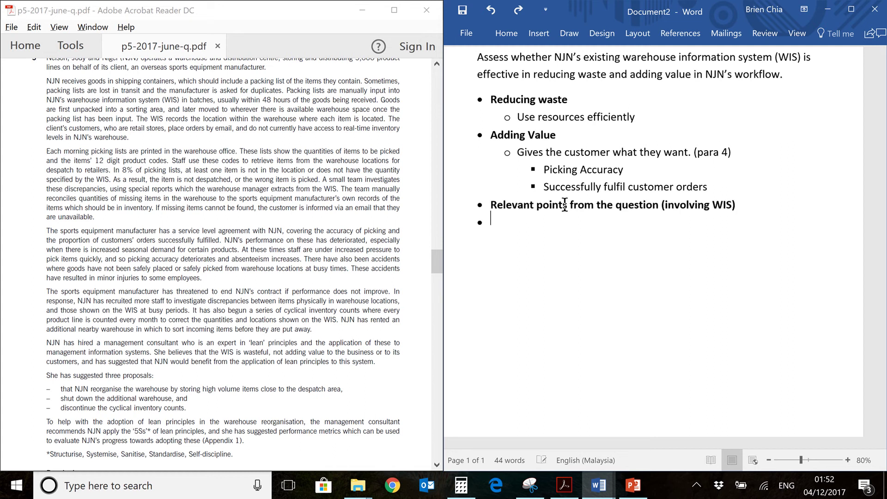
{"action": "key", "text": "Return"}
{"action": "key", "text": "alt+Tab"}
{"action": "scroll", "coordinate": [223, 264], "scroll_direction": "up", "scroll_amount": 2}
{"action": "scroll", "coordinate": [223, 264], "scroll_direction": "down", "scroll_amount": 1}
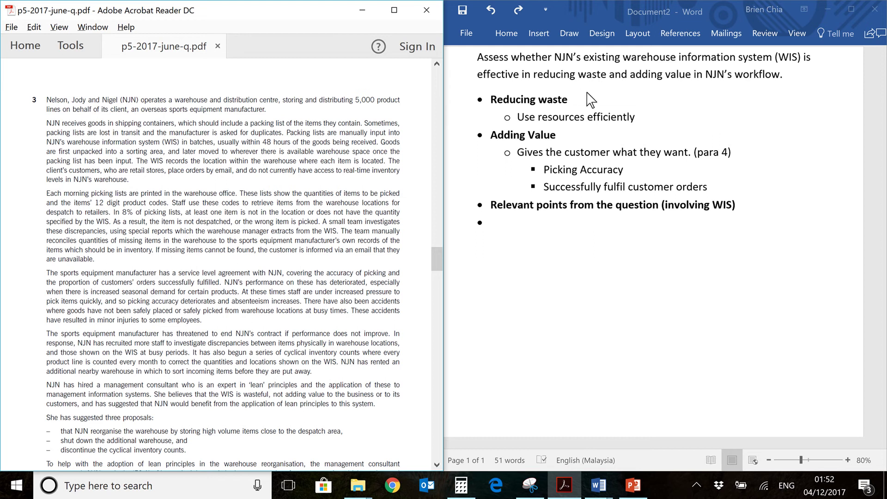
List para 2 sub-points: 'Physical packing lists in containers' and the duplicate packing lists point.
{"action": "left_click", "coordinate": [505, 222]}
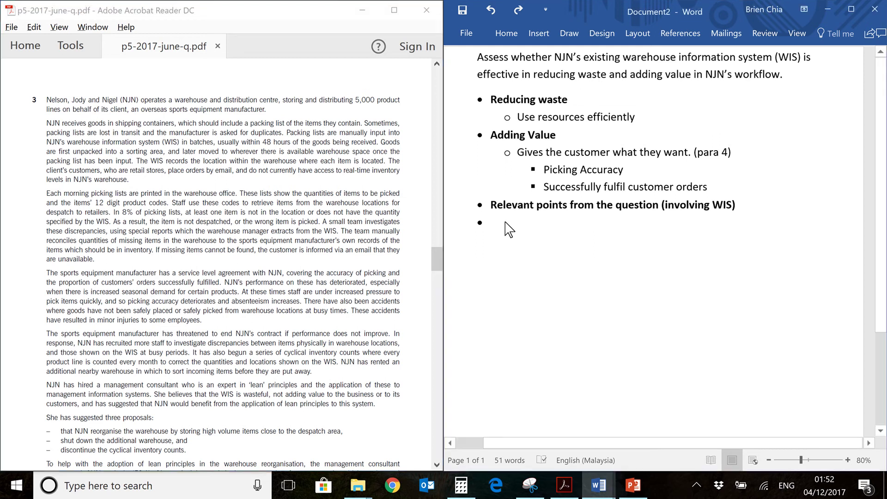
{"action": "key", "text": "Tab"}
{"action": "type", "text": "Physical packing lists in containers (para 2)"}
{"action": "key", "text": "Return"}
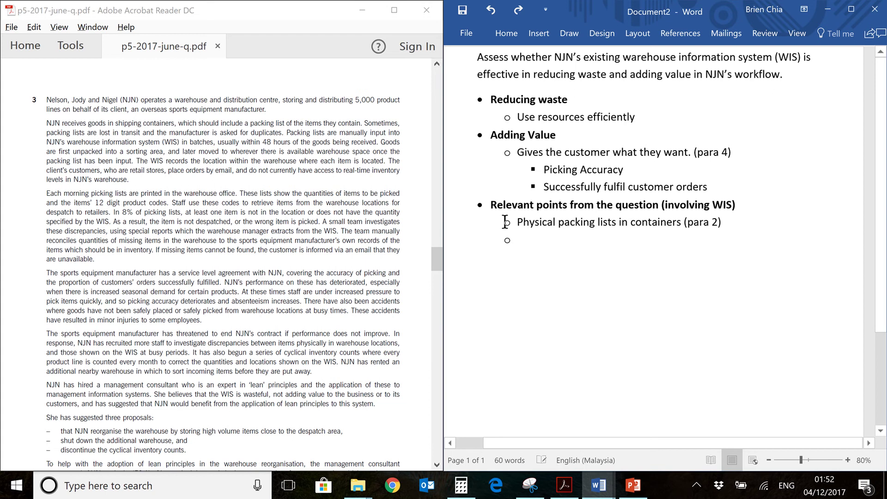
{"action": "left_click", "coordinate": [26, 184]}
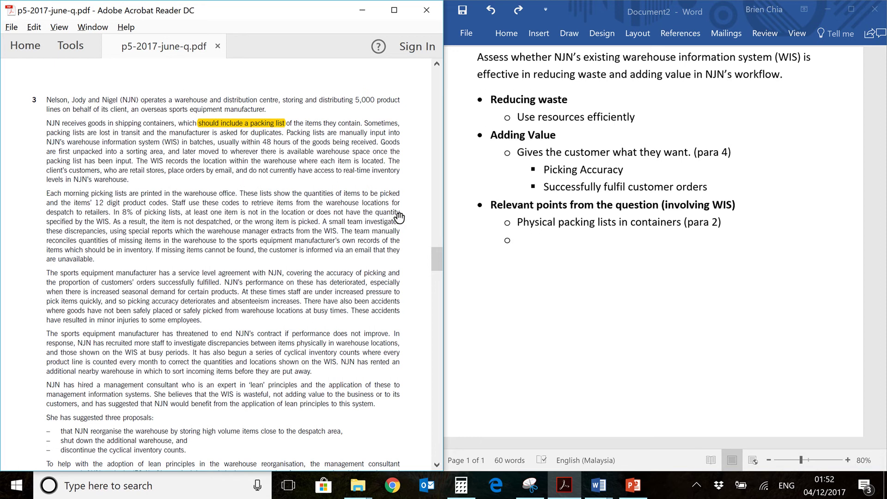
{"action": "left_click", "coordinate": [519, 256]}
{"action": "type", "text": "Duplicate physical packing lists need to be requested from supplier if lost. (para 2)"}
{"action": "key", "text": "Return"}
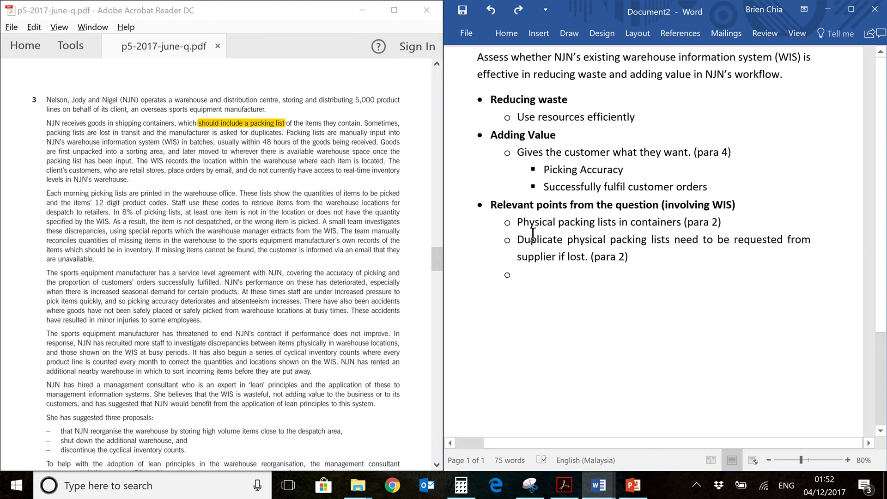
{"action": "left_click", "coordinate": [28, 151]}
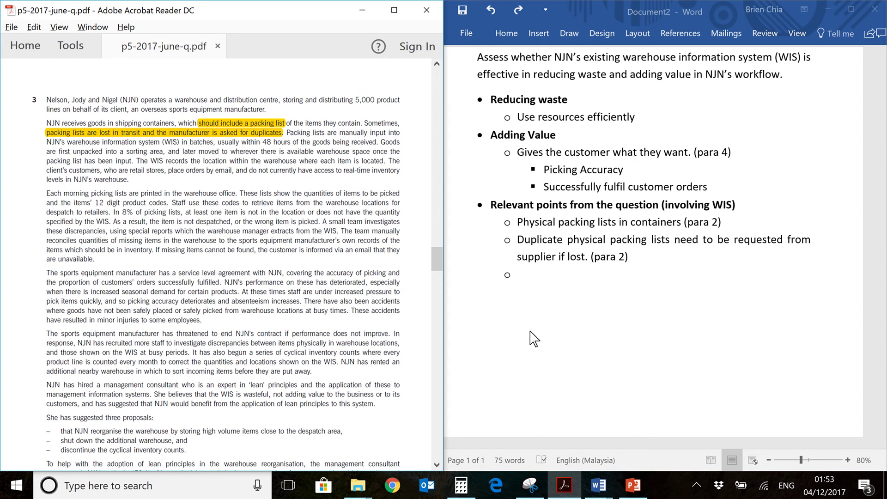
Add para 2 points on packing lists input manually every 48 hours and the sorting-area unpacking.
{"action": "left_click", "coordinate": [534, 339]}
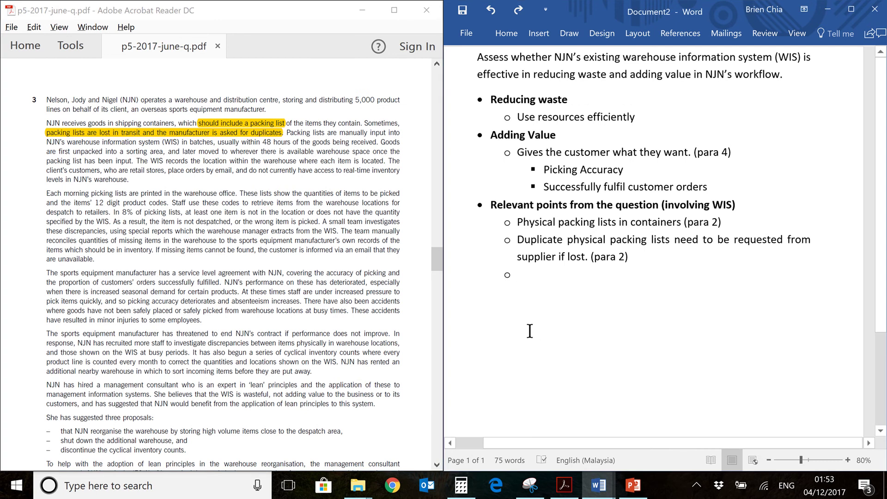
{"action": "type", "text": "Packing list manually input, in batches every 48 hours. (para 2)"}
{"action": "key", "text": "Return"}
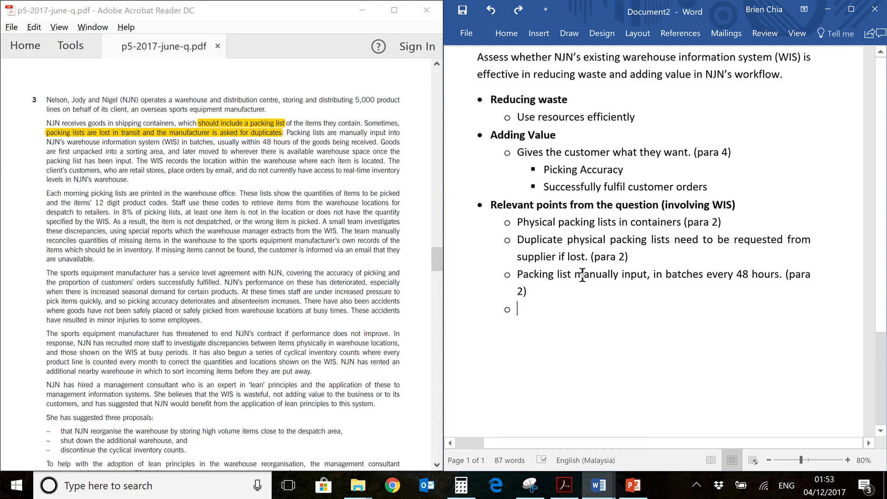
{"action": "left_click", "coordinate": [20, 186]}
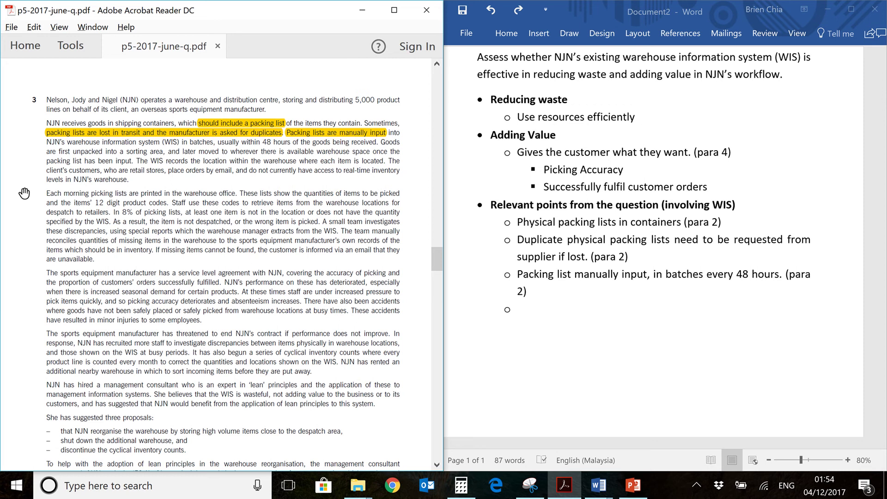
{"action": "left_click", "coordinate": [527, 319]}
{"action": "type", "text": "Goods are unpacked in sorting area, awaiting input into WIS (para 2)"}
{"action": "key", "text": "Return"}
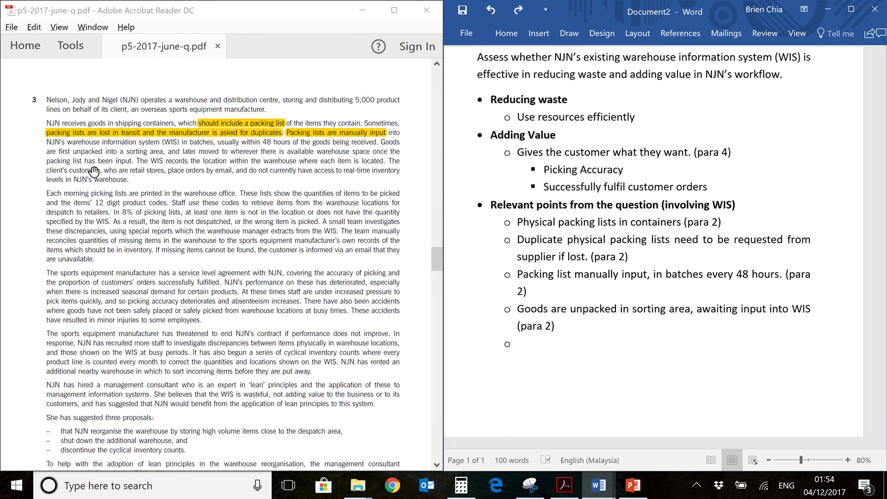
Add 'Items stored haphazardly (para 2)' and the note that clients lack WIS inventory access.
{"action": "left_click", "coordinate": [22, 182]}
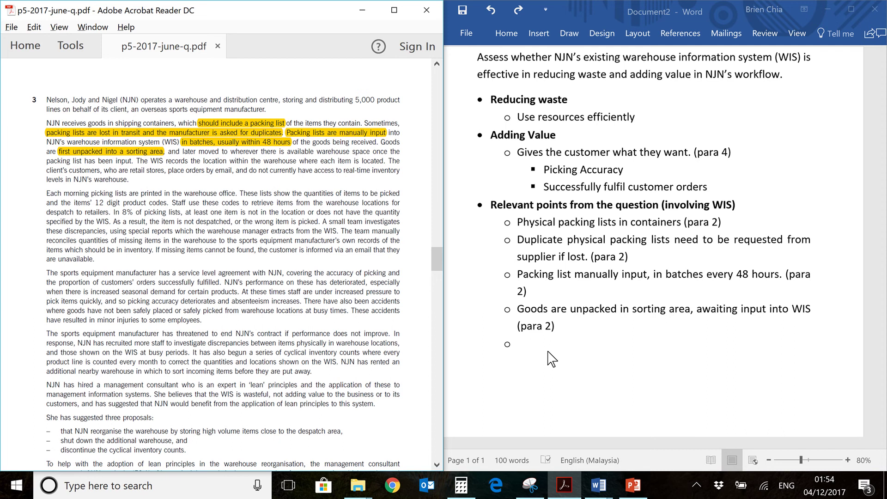
{"action": "left_click", "coordinate": [531, 348]}
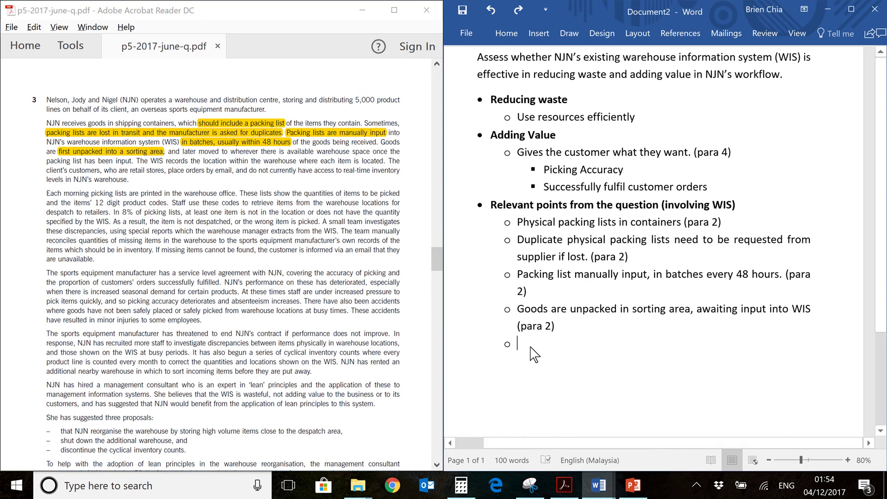
{"action": "type", "text": "Items stored haphazardly (para 2)"}
{"action": "key", "text": "Return"}
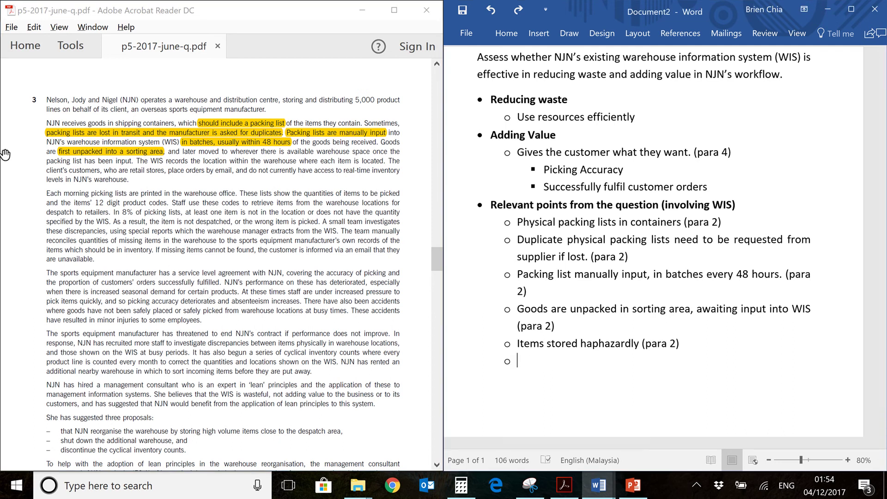
{"action": "left_click", "coordinate": [18, 171]}
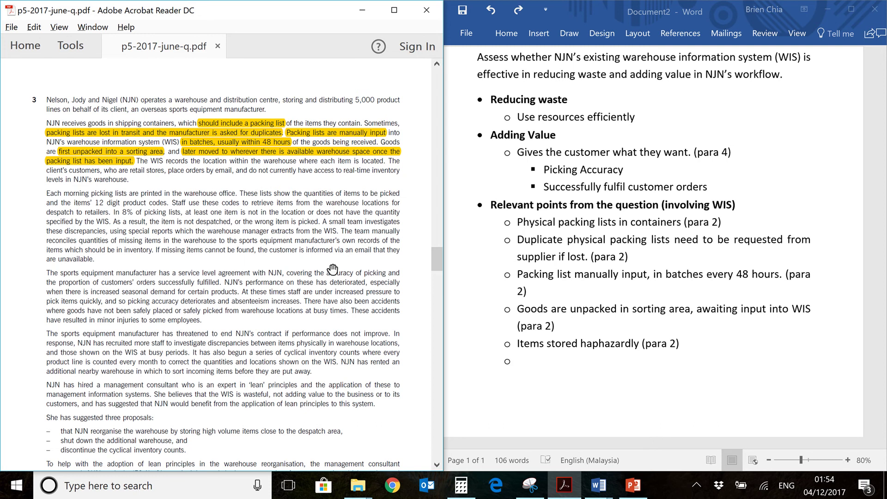
{"action": "left_click", "coordinate": [481, 305]}
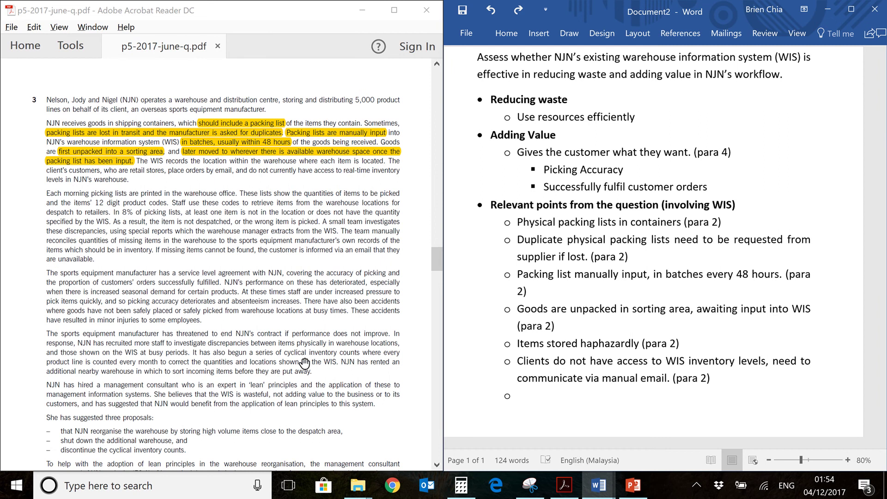
{"action": "left_click", "coordinate": [555, 354]}
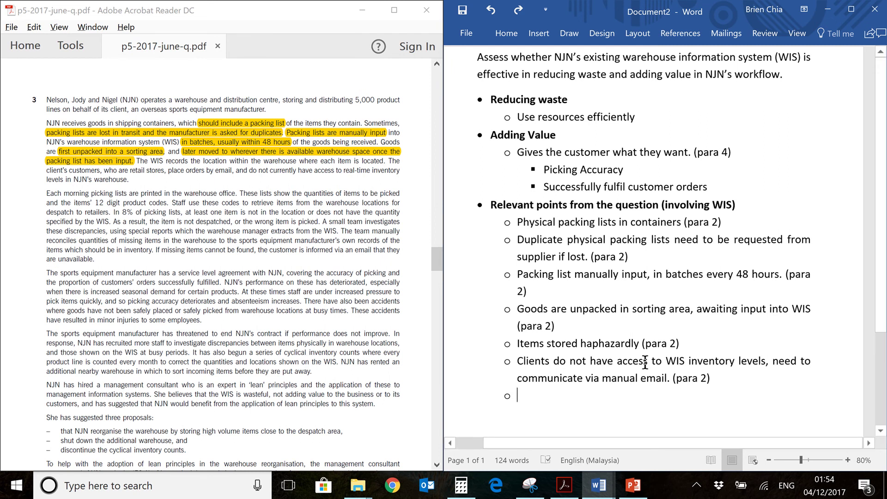
{"action": "left_click", "coordinate": [26, 189]}
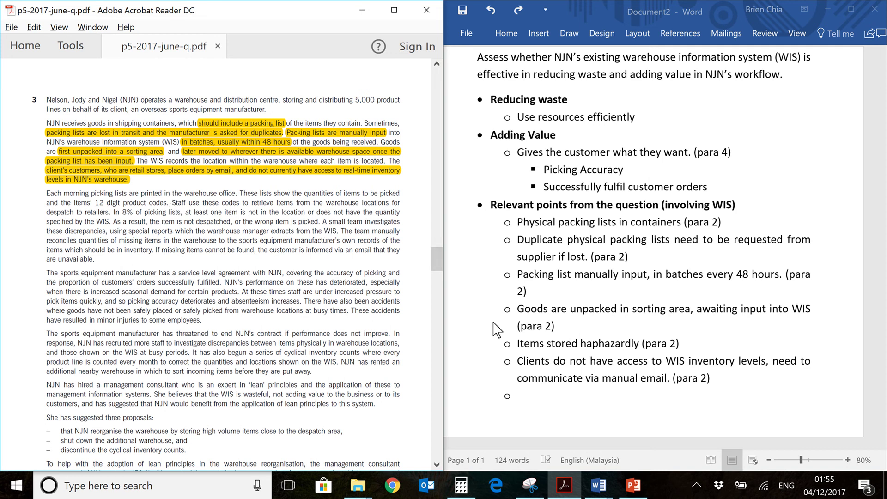
Add 'Physical picking lists printed (para 3)' and 'Picking lists have a lot of information (para 3)', highlighting the PDF source.
{"action": "key", "text": "alt+Tab"}
{"action": "type", "text": "Physical picking lists printed (para 3)"}
{"action": "key", "text": "Return"}
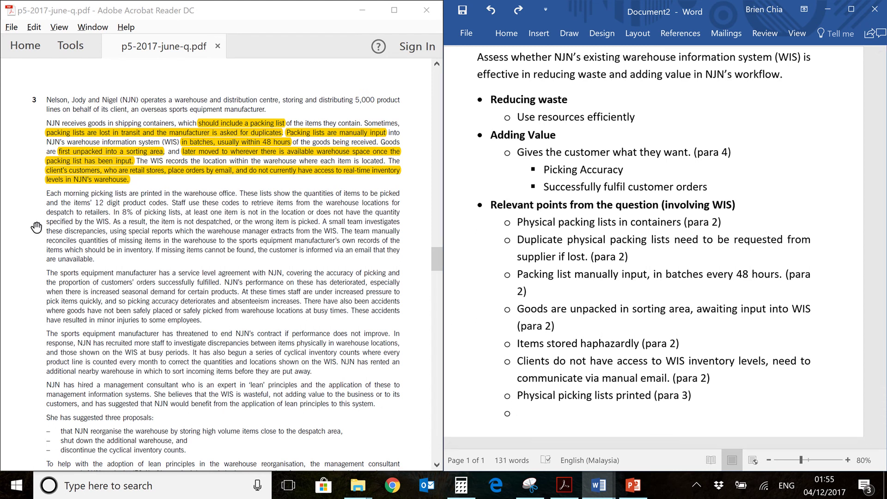
{"action": "left_click", "coordinate": [22, 224]}
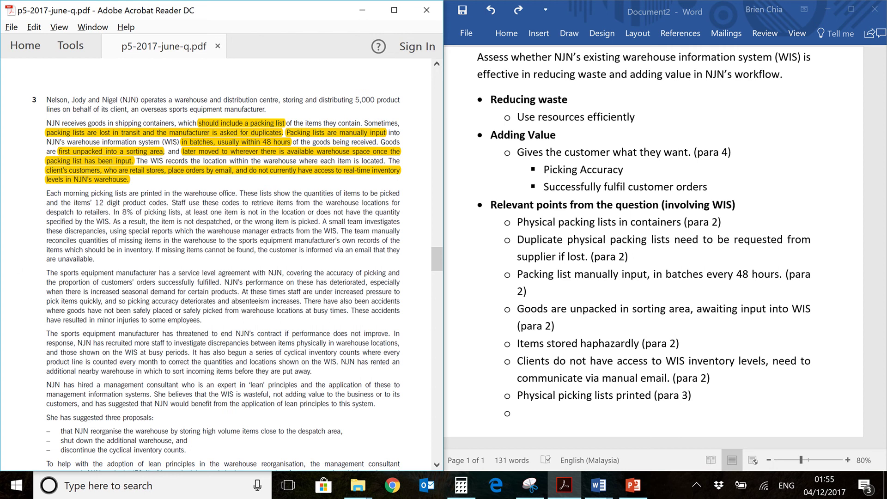
{"action": "left_click_drag", "start_coordinate": [46, 194], "coordinate": [236, 193]}
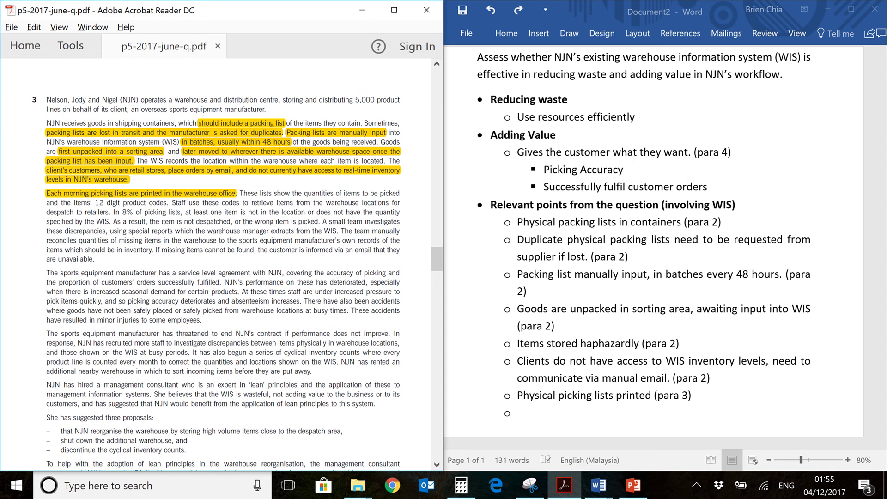
{"action": "left_click", "coordinate": [517, 373]}
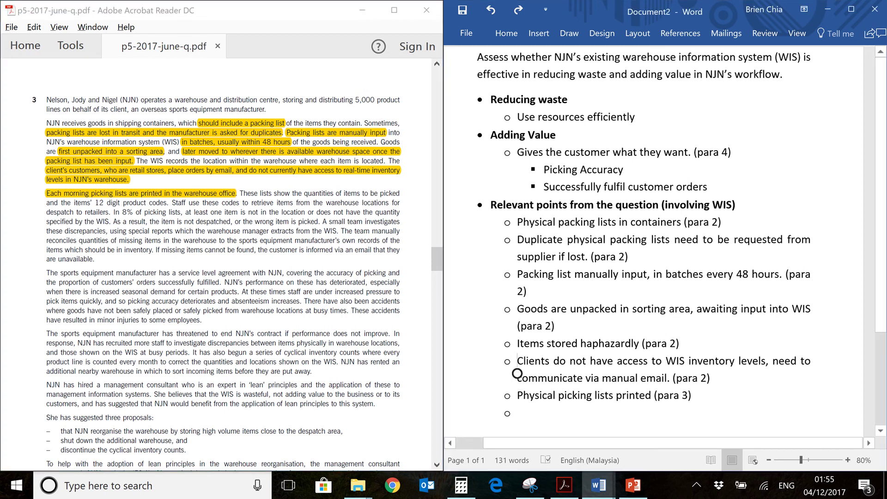
{"action": "type", "text": "Picking lists have a lot of information (para 3)"}
{"action": "key", "text": "Return"}
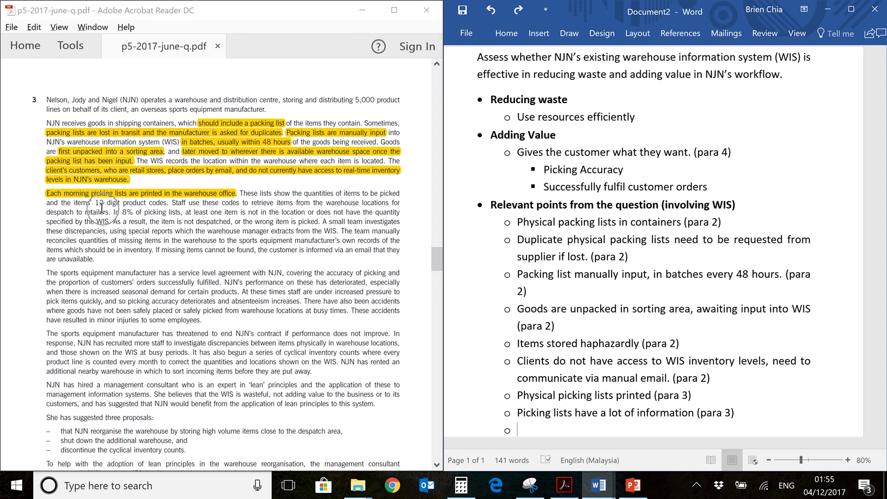
{"action": "left_click", "coordinate": [30, 219]}
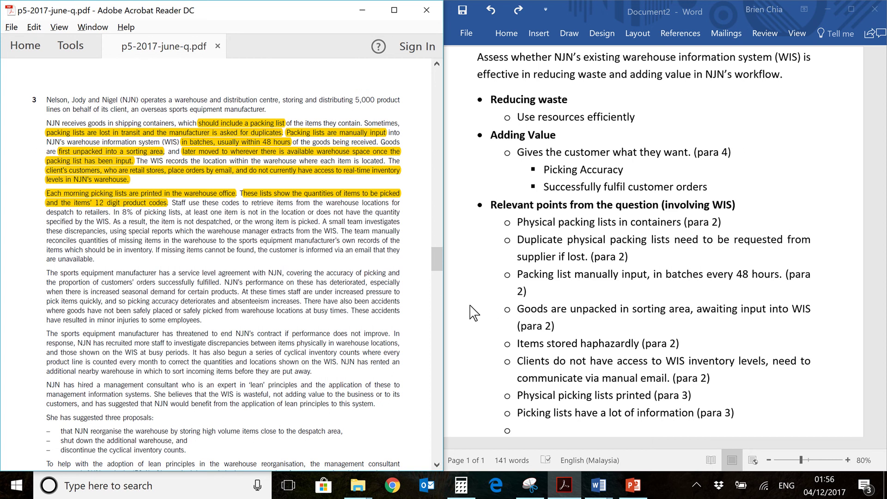
Add the para 3 point on quantity and location errors needing special reports, teams and manual reconciliation.
{"action": "key", "text": "Down"}
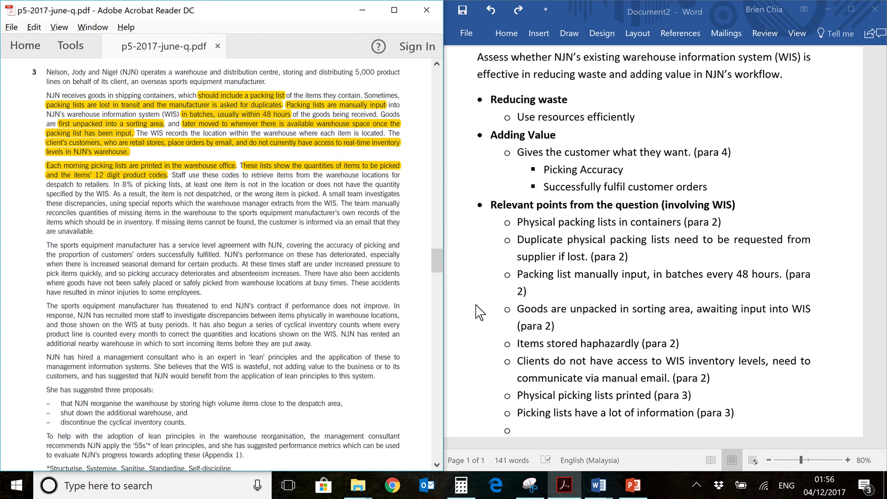
{"action": "left_click", "coordinate": [476, 303]}
{"action": "scroll", "coordinate": [476, 304], "scroll_direction": "down", "scroll_amount": 1}
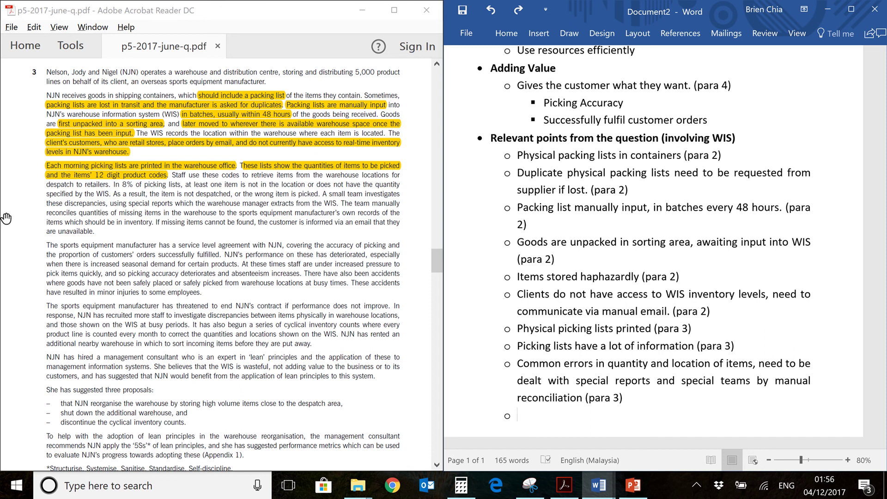
{"action": "left_click", "coordinate": [24, 220]}
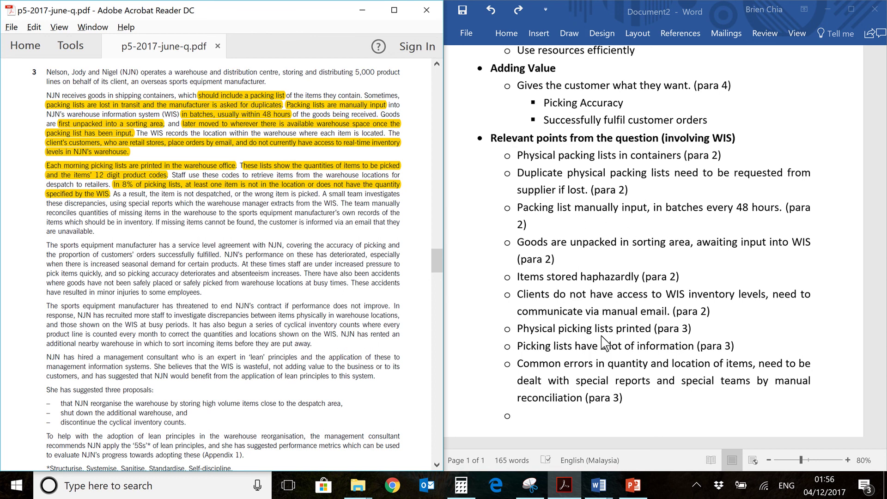
{"action": "left_click", "coordinate": [491, 322]}
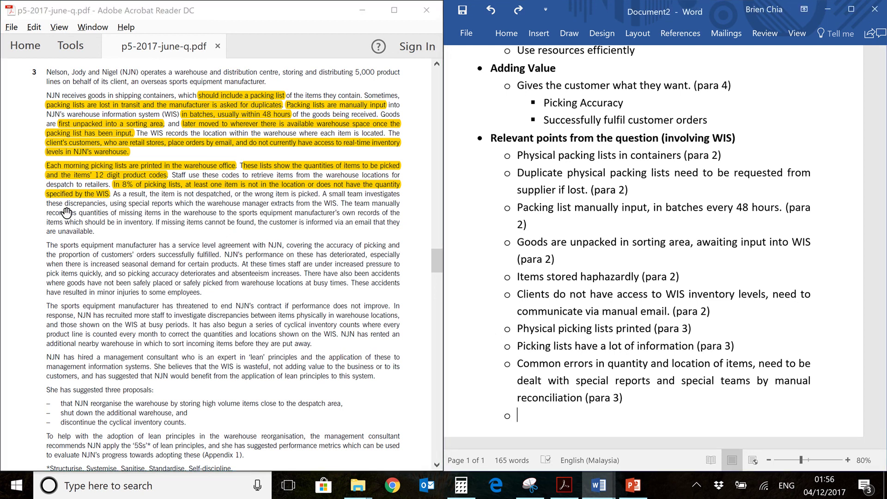
Add 'Customer are informed of discrepancies via email (para 3)' to the WIS list.
{"action": "left_click", "coordinate": [28, 209]}
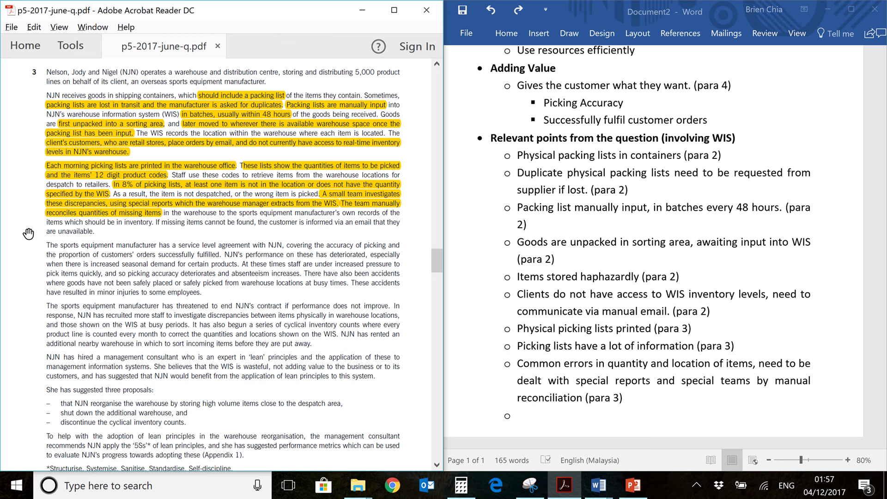
{"action": "left_click", "coordinate": [465, 280]}
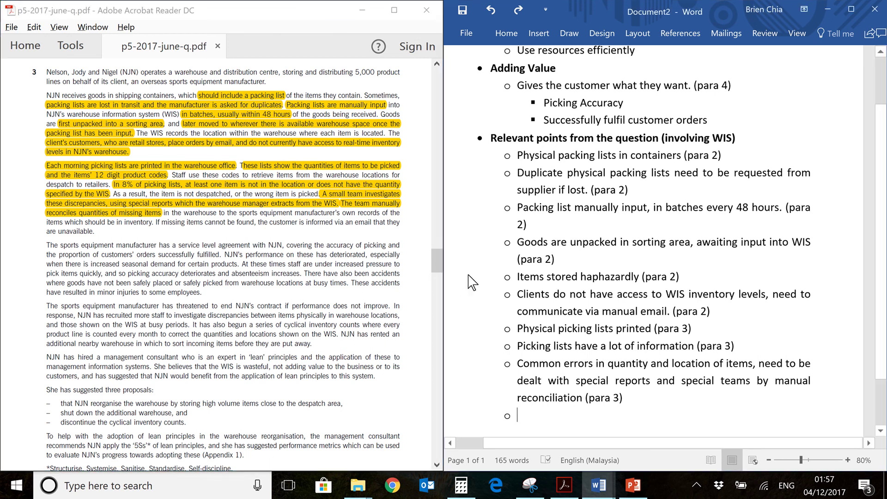
{"action": "type", "text": "Customer are informed of discrepancies via email (para 3)"}
{"action": "key", "text": "Return"}
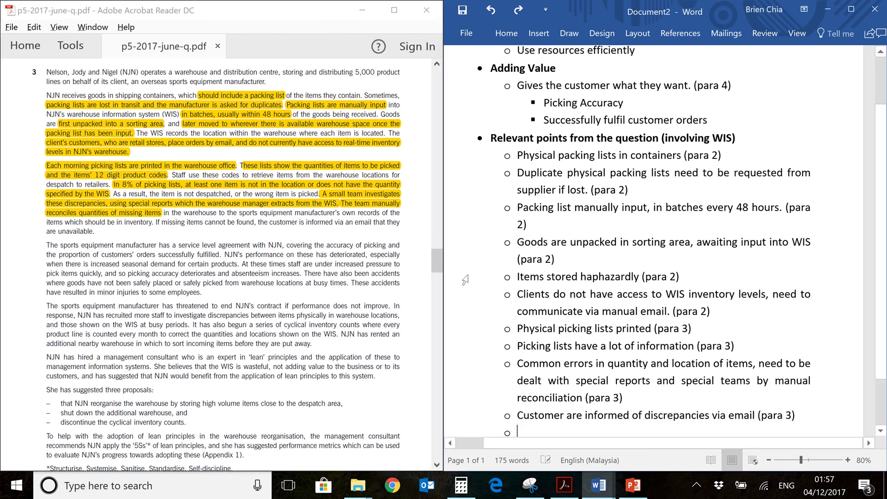
{"action": "left_click", "coordinate": [29, 238]}
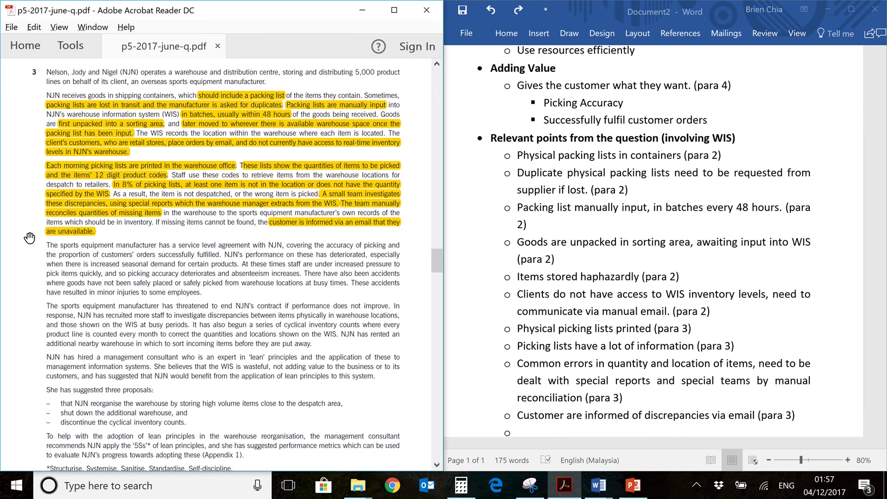
{"action": "key", "text": "alt+Tab"}
{"action": "scroll", "coordinate": [654, 240], "scroll_direction": "down", "scroll_amount": 2}
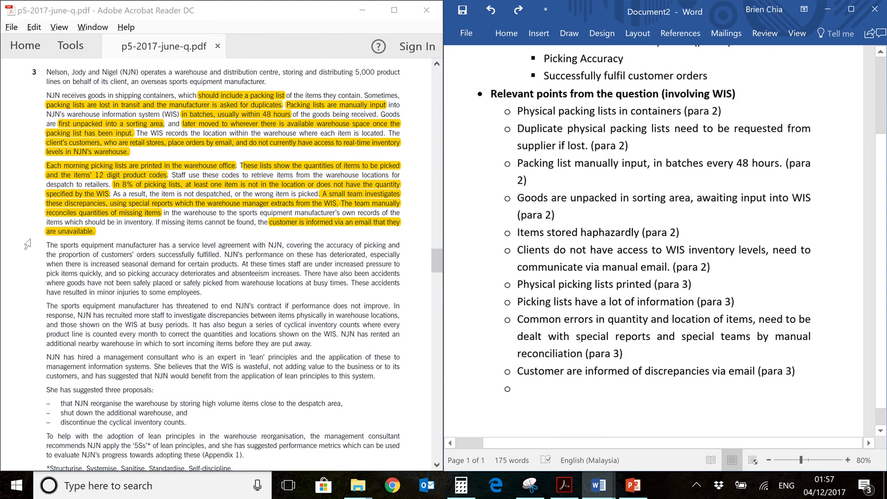
Insert the italic note 'Paragraph 4 seems to contain events resulting from an inefficient system.'.
{"action": "scroll", "coordinate": [518, 416], "scroll_direction": "up", "scroll_amount": 1}
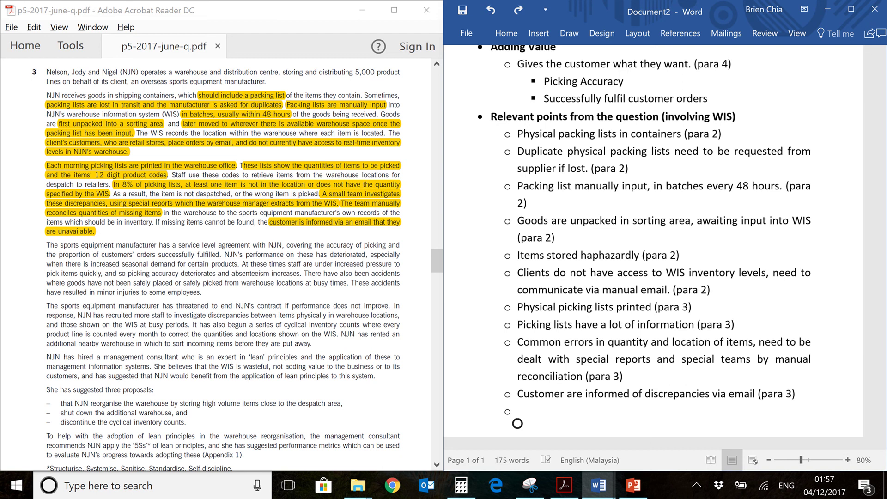
{"action": "scroll", "coordinate": [224, 263], "scroll_direction": "down", "scroll_amount": 3}
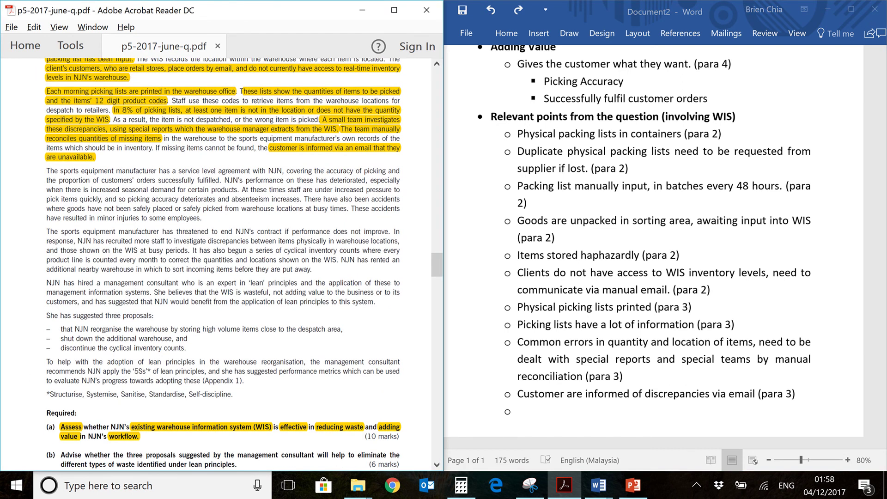
{"action": "left_click", "coordinate": [517, 380]}
{"action": "scroll", "coordinate": [518, 380], "scroll_direction": "down", "scroll_amount": 1}
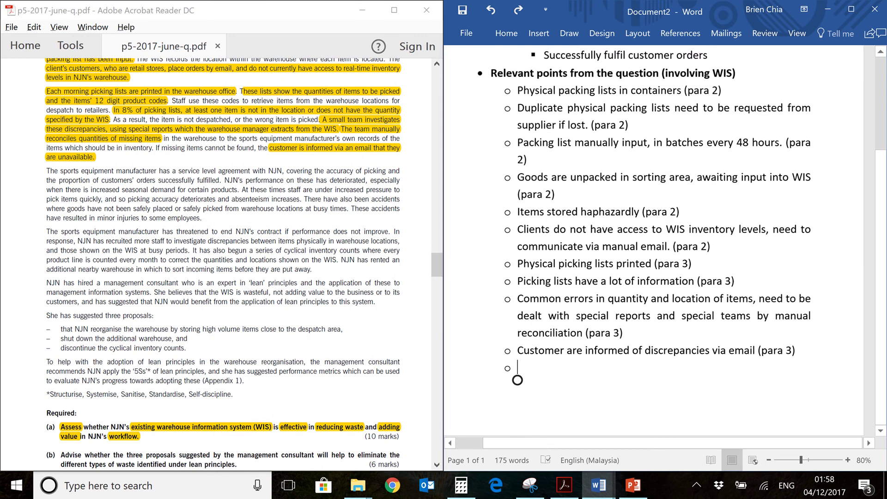
{"action": "type", "text": "Paragraph 4 seems to contain events resulting from an inefficient system."}
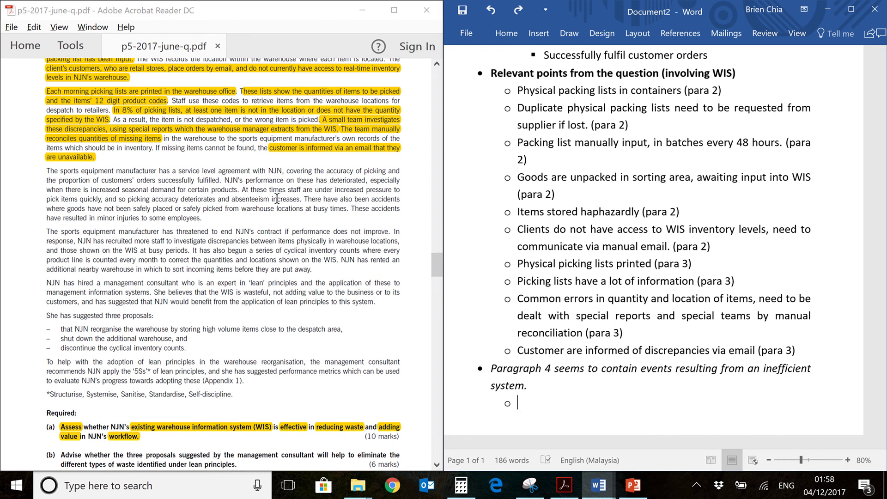
Add italic notes on paragraph 5's customer demands and NJN's responses, then the consultant's recommendations.
{"action": "left_click", "coordinate": [149, 212]}
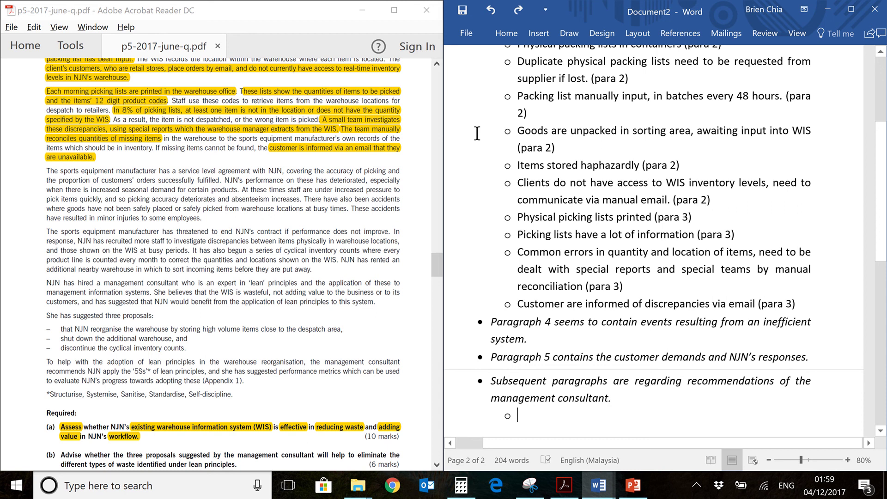
Delete the empty sub-bullet below the consultant-recommendations note and scroll back up.
{"action": "key", "text": "BackSpace"}
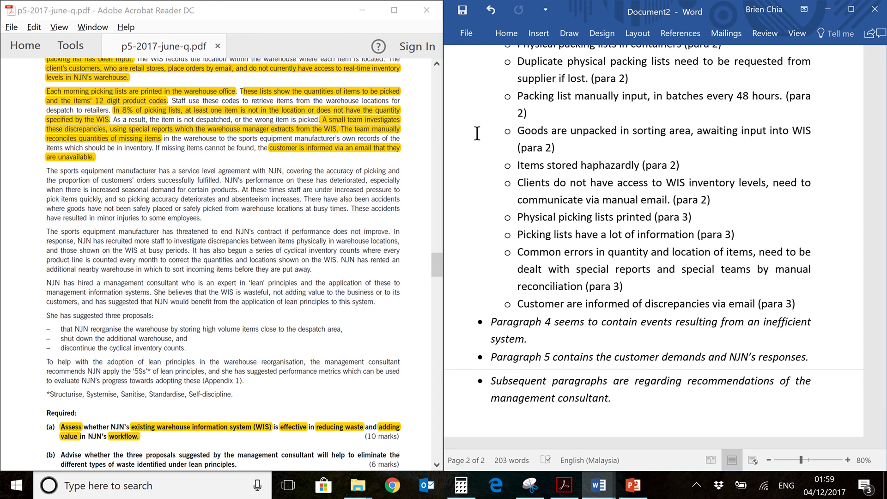
{"action": "scroll", "coordinate": [477, 134], "scroll_direction": "up", "scroll_amount": 2}
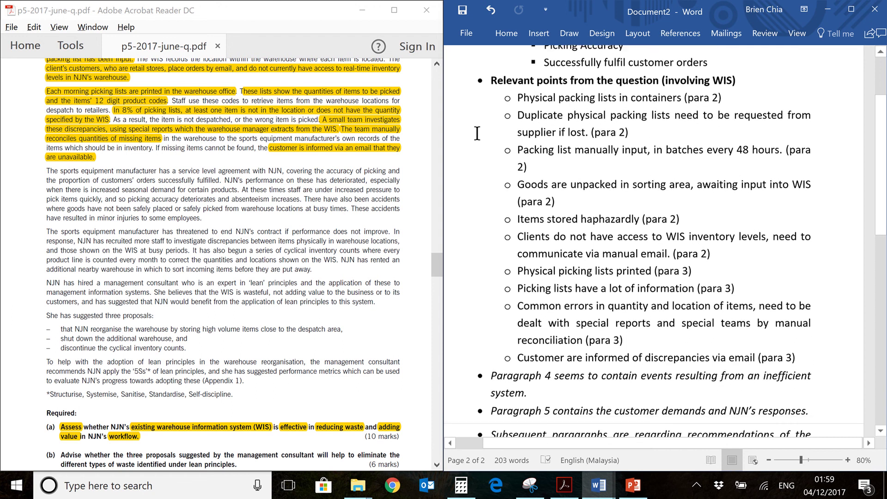